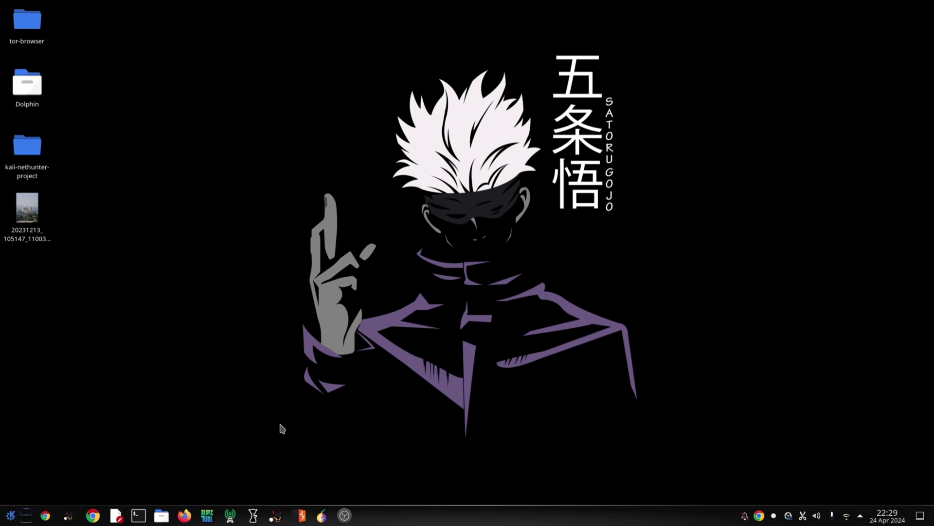
- Launch Konsole from the taskbar to get a shell prompt in the Desktop folder
click(138, 516)
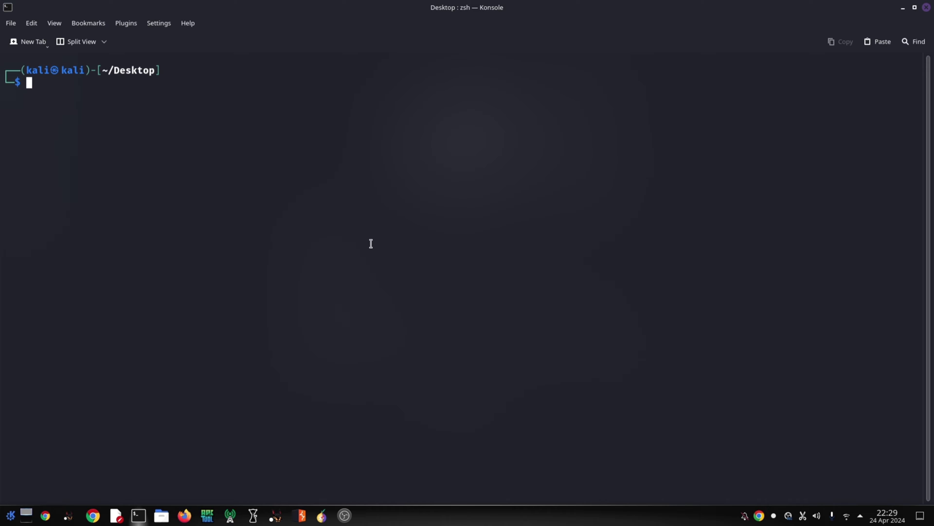
text(exiftool -h)
- Show exiftool's help syntax, then prepare 'exiftool 20231213_105147_110034.jpg' with tab completion
key(Return)
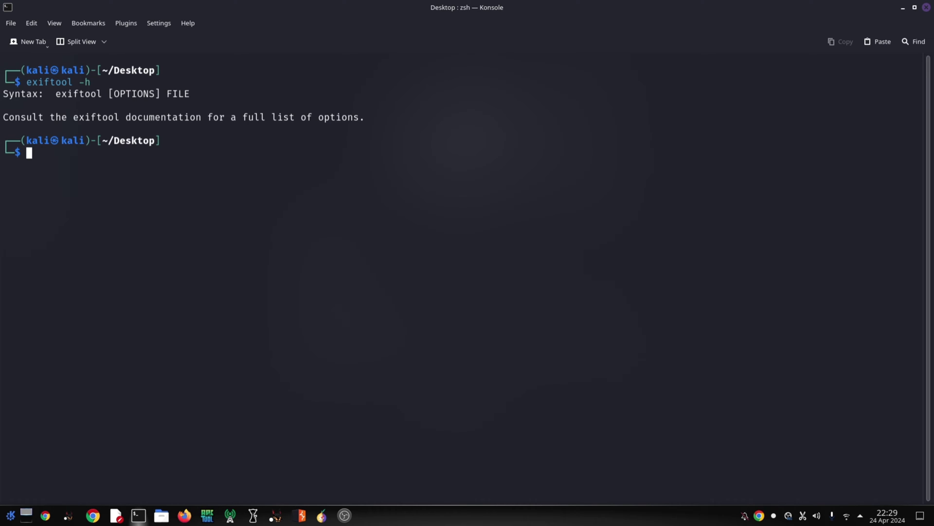
text(ex)
text(o)
key(BackSpace)
key(Right)
key(BackSpace)
key(BackSpace)
text(20)
key(Tab)
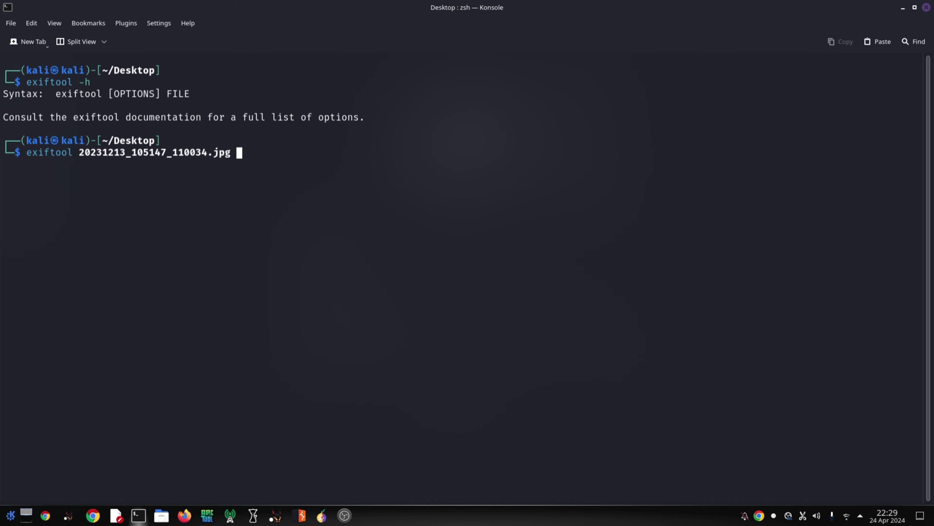
- Run exiftool on the photo to list its complete EXIF metadata
key(Return)
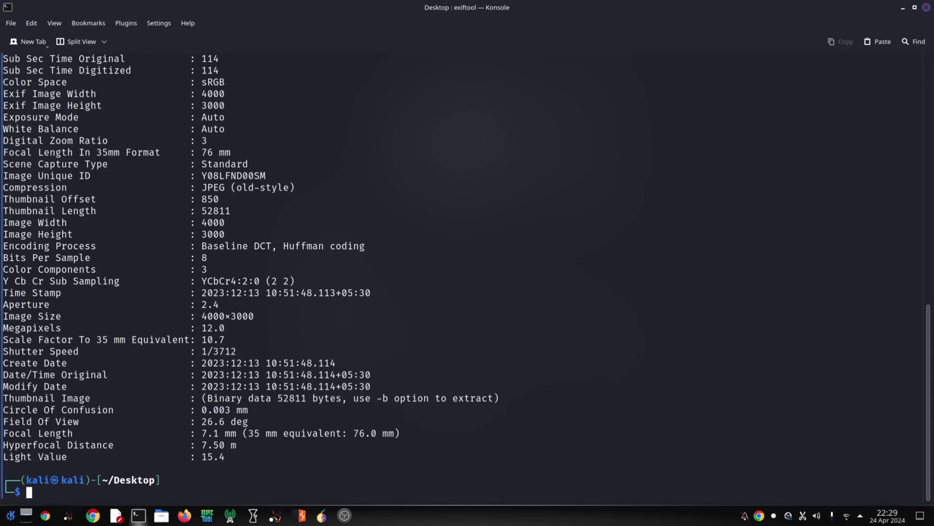
scroll(368, 242, up, 15)
scroll(367, 245, up, 1)
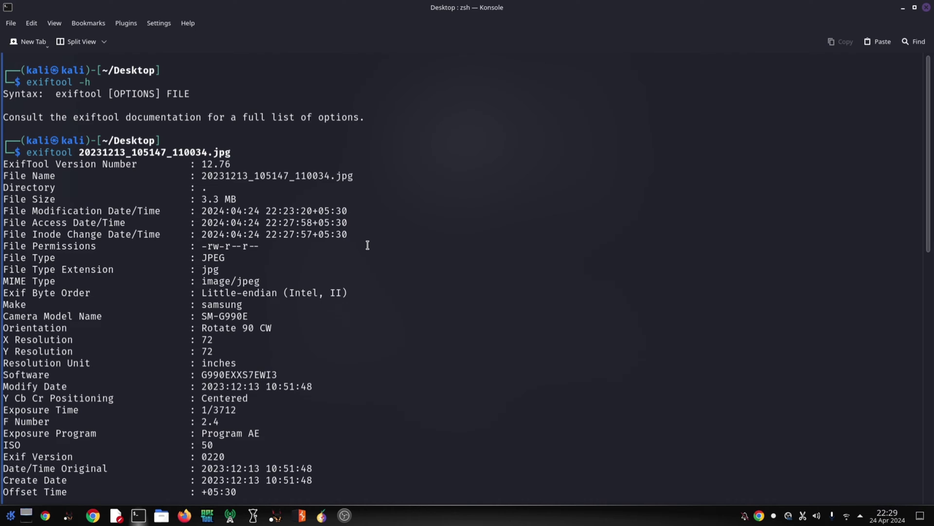
scroll(368, 245, down, 1)
scroll(367, 245, down, 1)
scroll(368, 246, down, 2)
scroll(368, 246, down, 1)
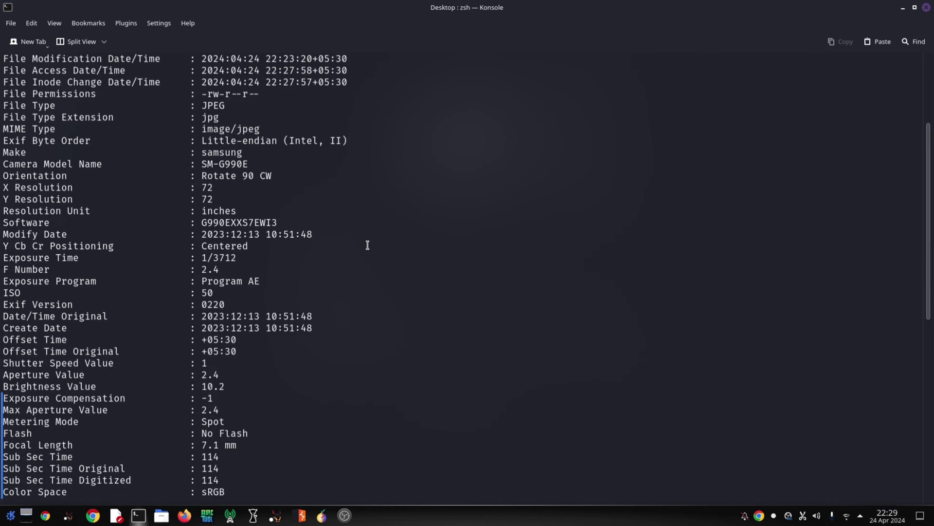
scroll(368, 246, down, 2)
scroll(368, 246, down, 1)
scroll(368, 245, down, 1)
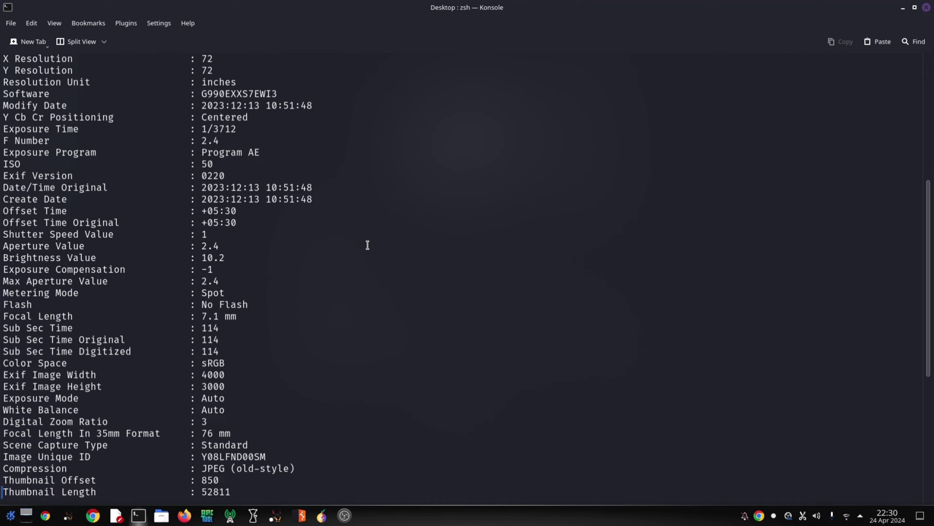
scroll(368, 246, down, 1)
scroll(367, 245, down, 5)
scroll(368, 245, down, 2)
scroll(369, 245, down, 1)
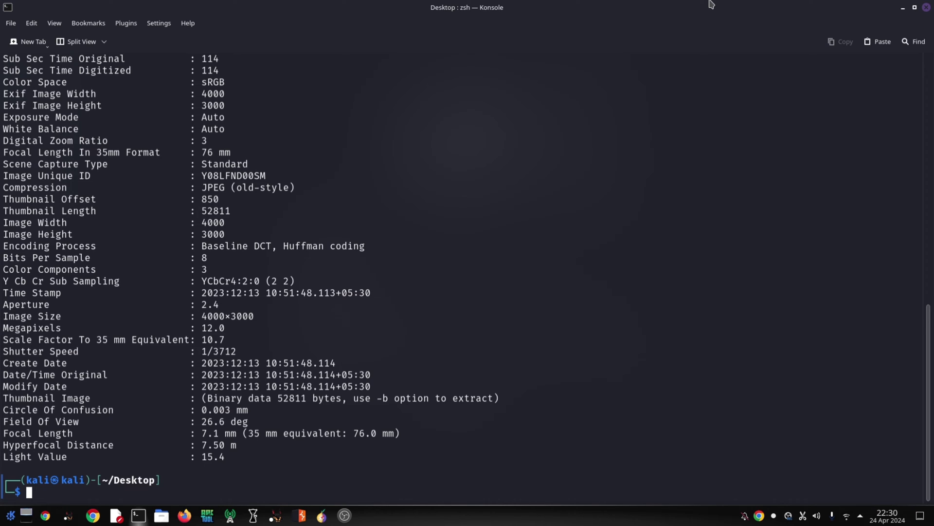
- Hide the terminal and bring up the MW Metadata page with its link field focused
click(903, 9)
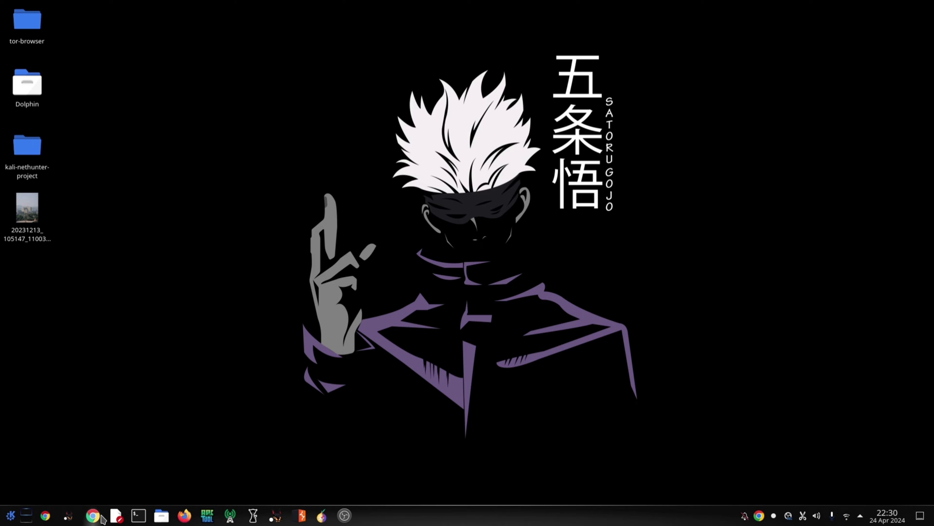
click(101, 517)
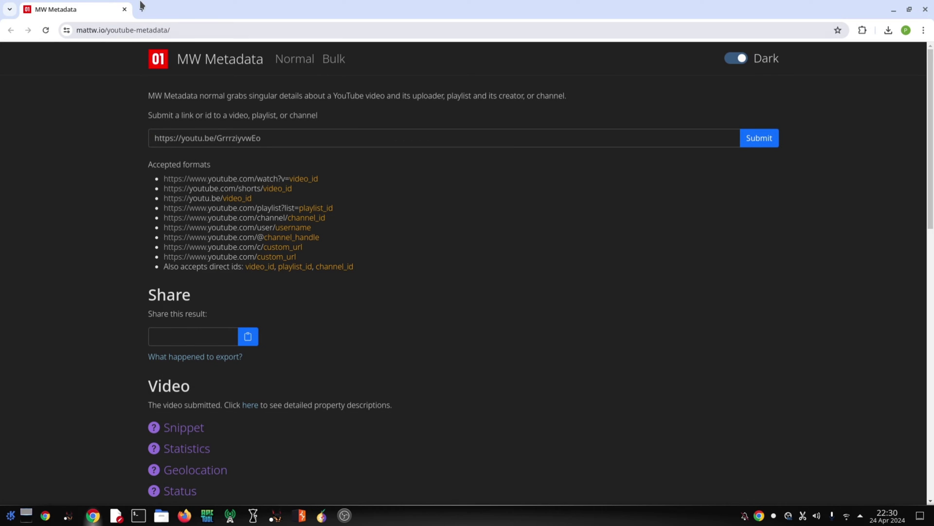
click(202, 133)
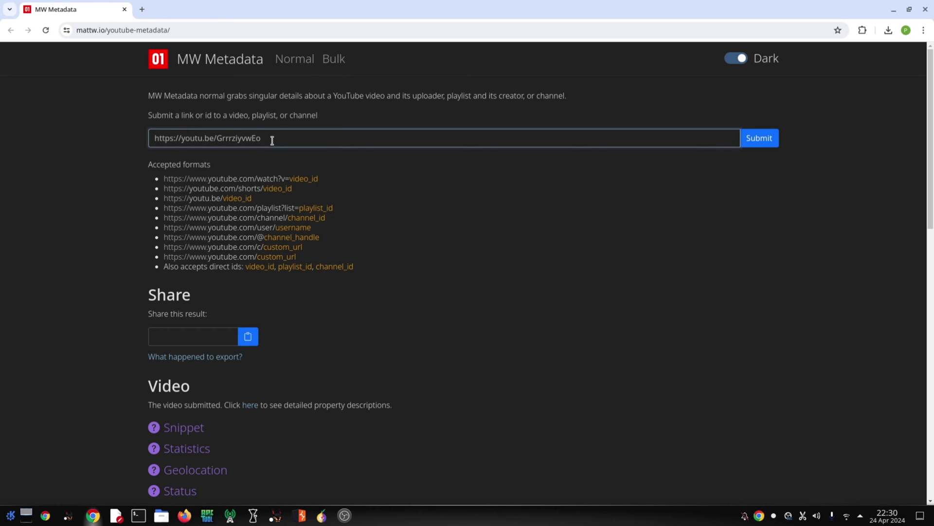
click(210, 138)
key(shift+End)
key(shift+Left)
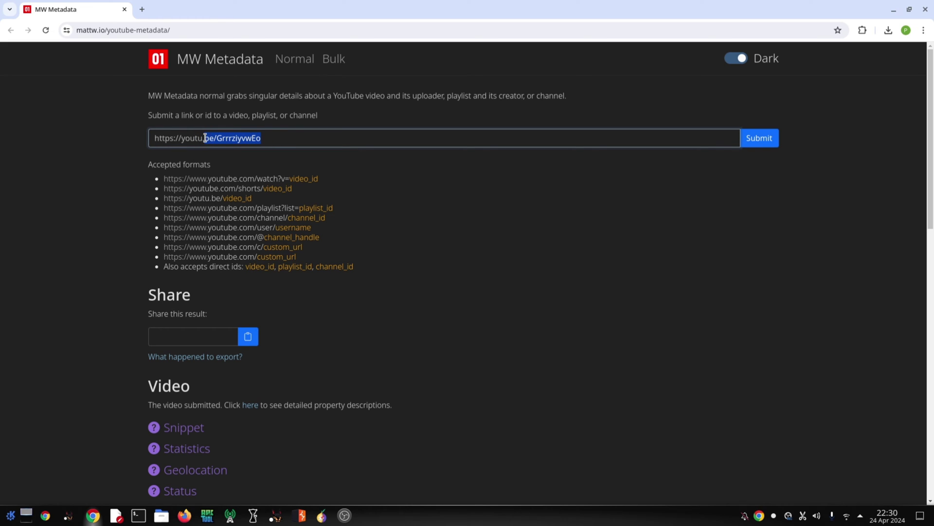
key(BackSpace)
key(BackSpace)
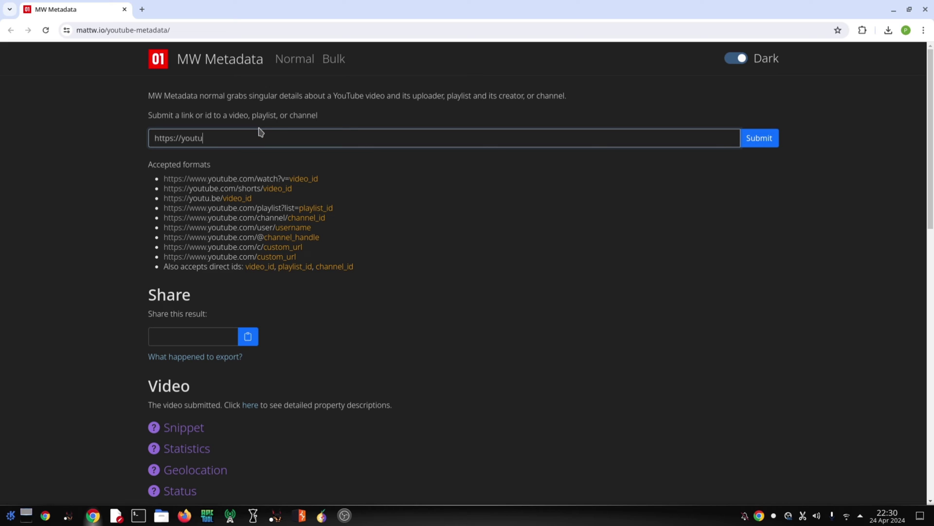
text(be)
text(.com)
text(/)
text(Techy)
text(Noob181)
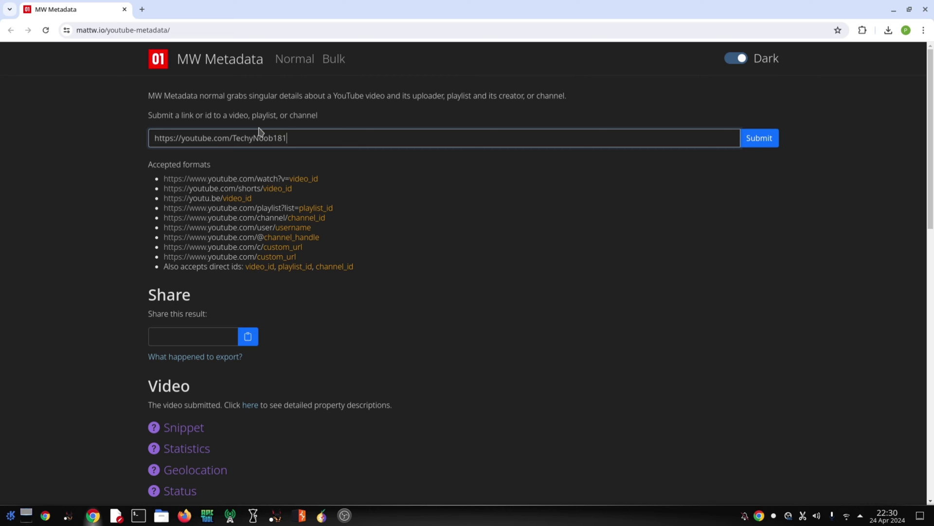
text(8)
key(Return)
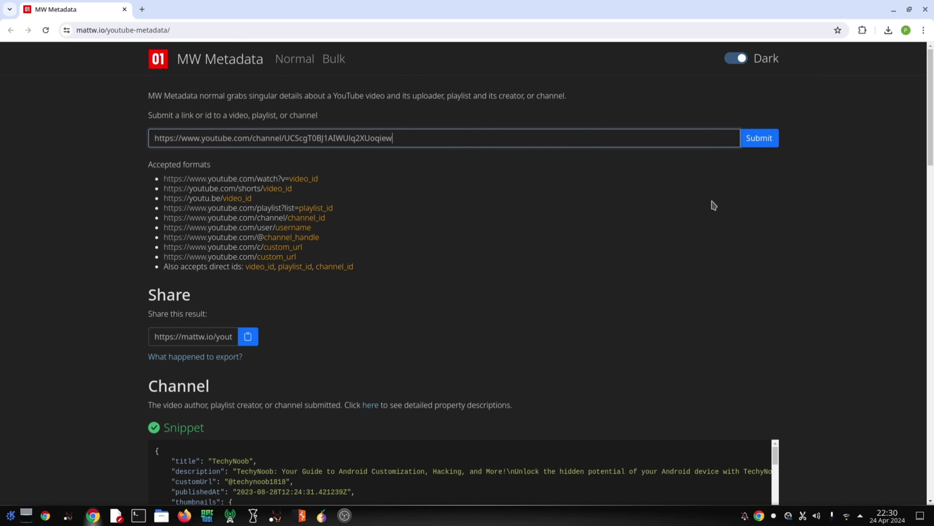
scroll(713, 205, down, 3)
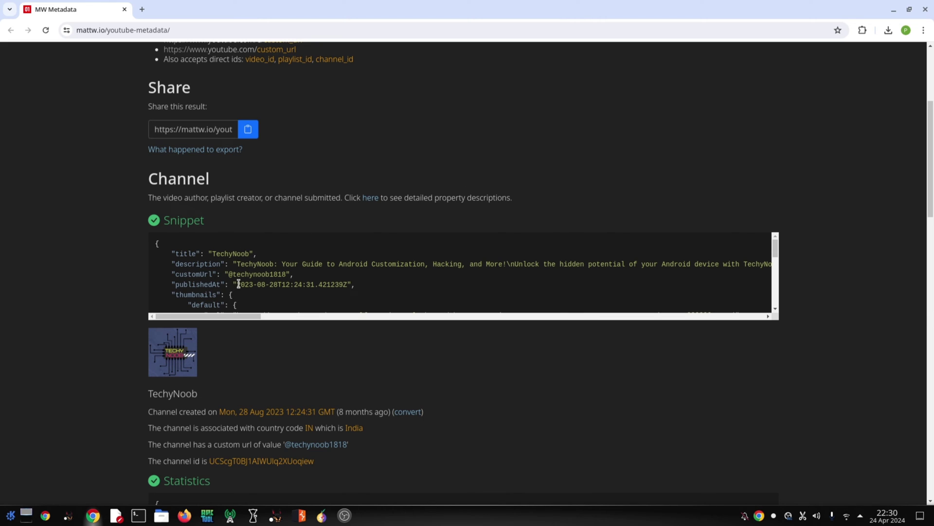
- Highlight the channel's publishedAt date and part of its description, then clear the selection
drag(237, 284, 304, 285)
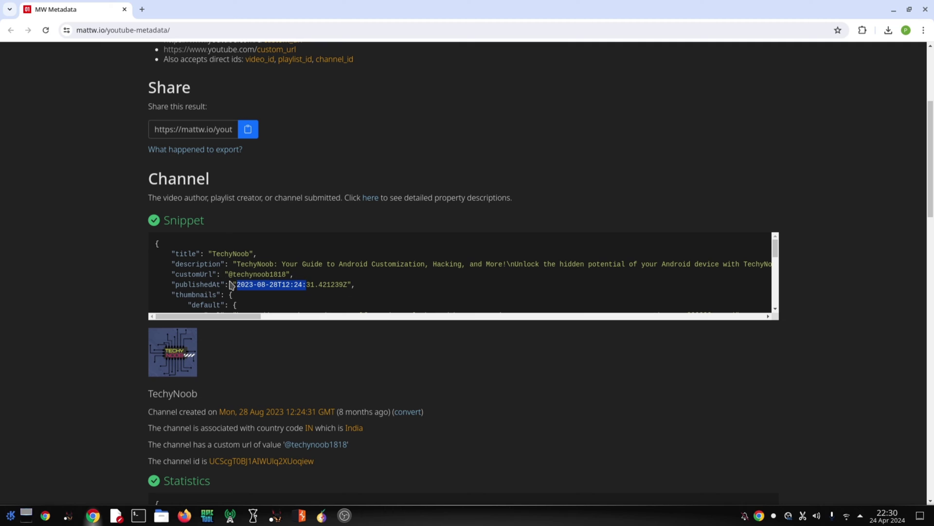
click(238, 271)
drag(238, 270, 295, 264)
click(295, 264)
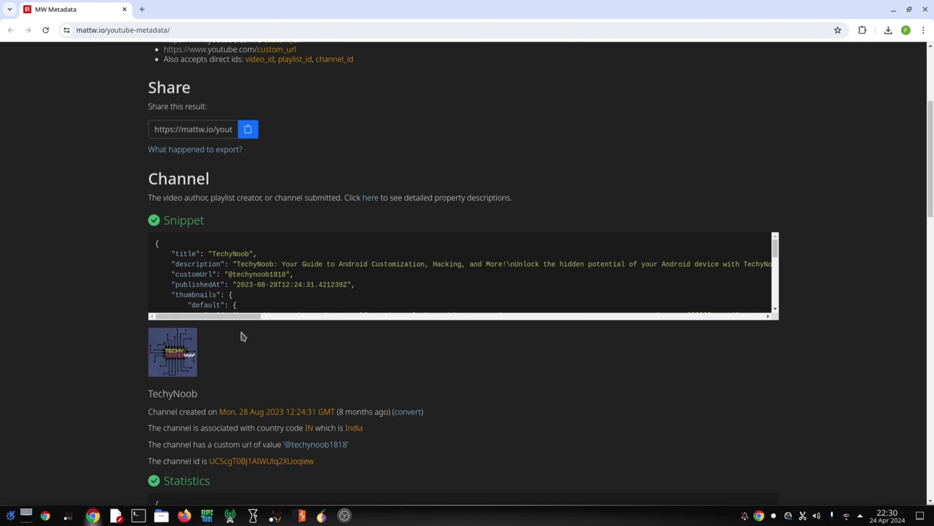
scroll(244, 370, down, 5)
scroll(244, 370, up, 4)
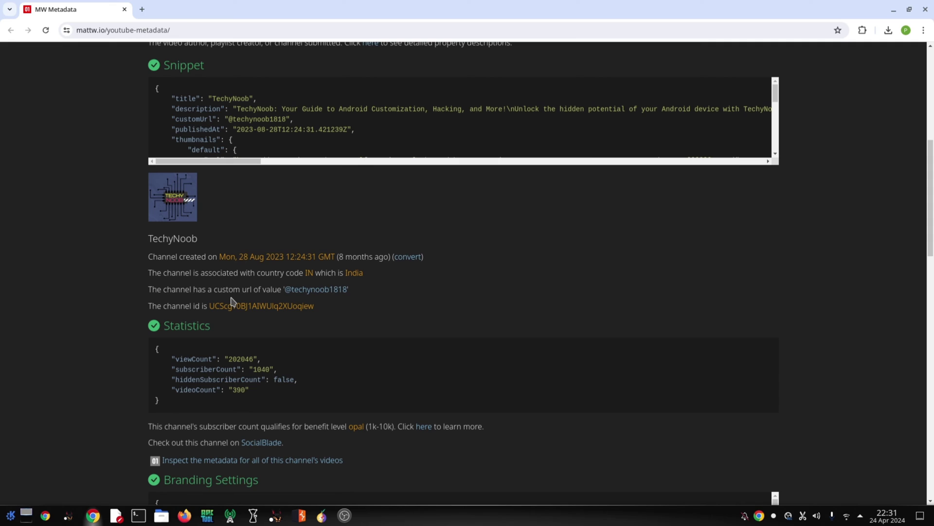
scroll(222, 272, up, 2)
scroll(223, 272, down, 4)
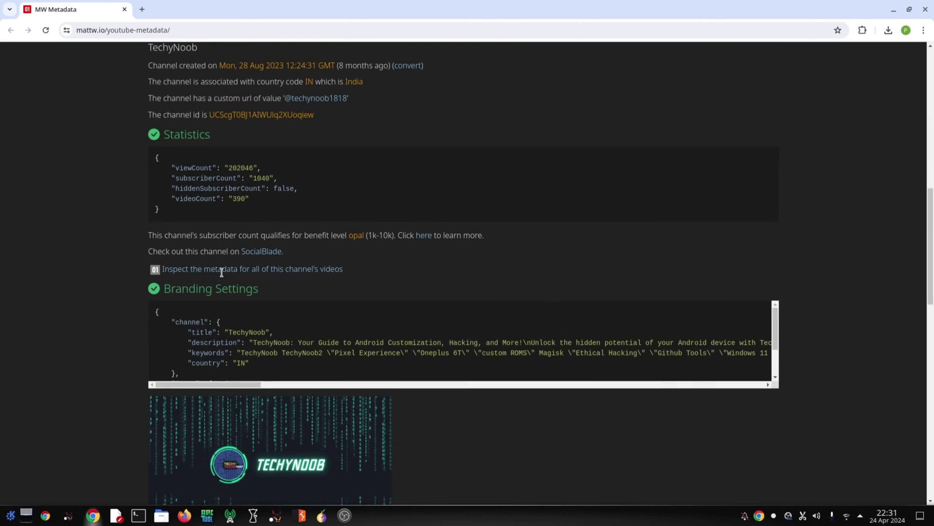
scroll(222, 272, down, 1)
scroll(221, 272, up, 2)
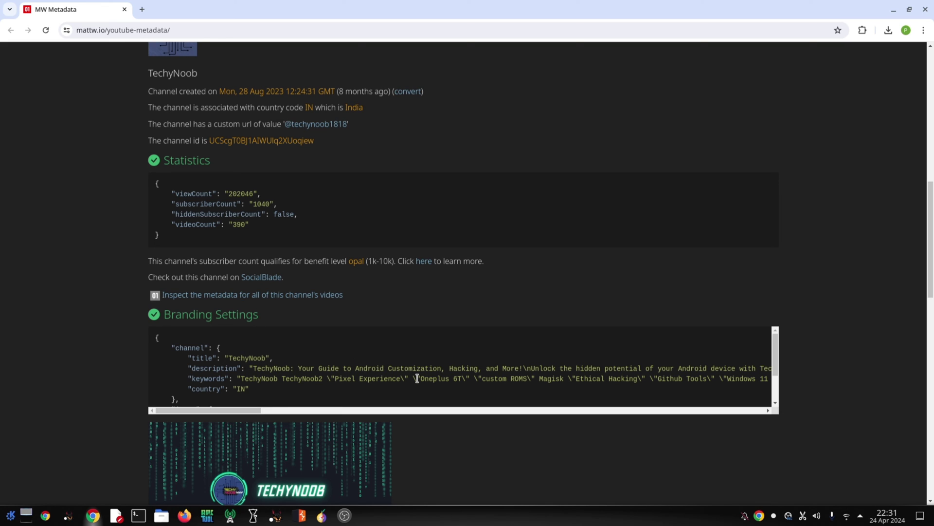
scroll(417, 381, down, 3)
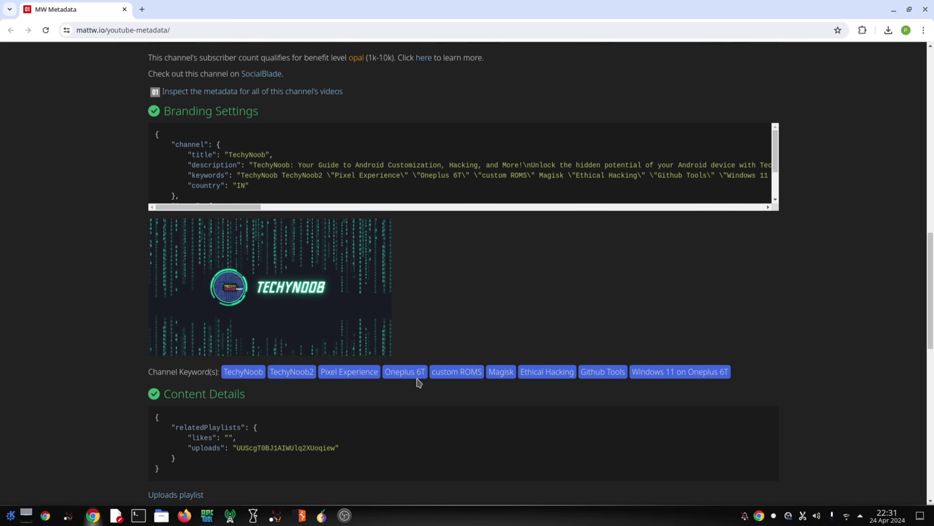
scroll(416, 381, down, 2)
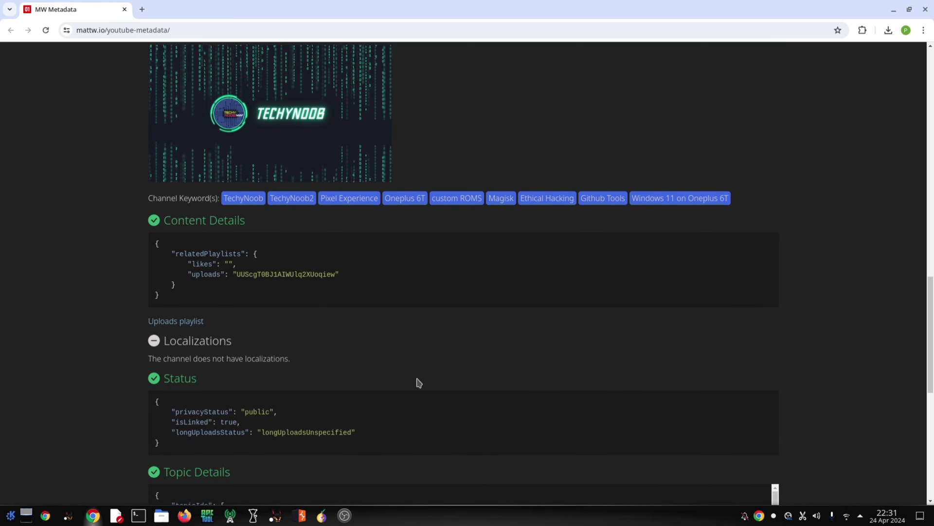
scroll(416, 382, down, 1)
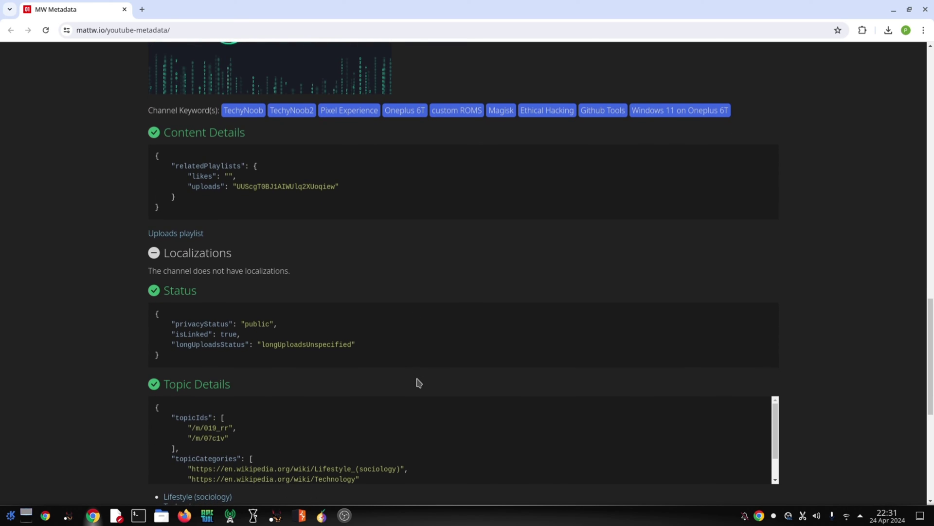
scroll(417, 382, down, 1)
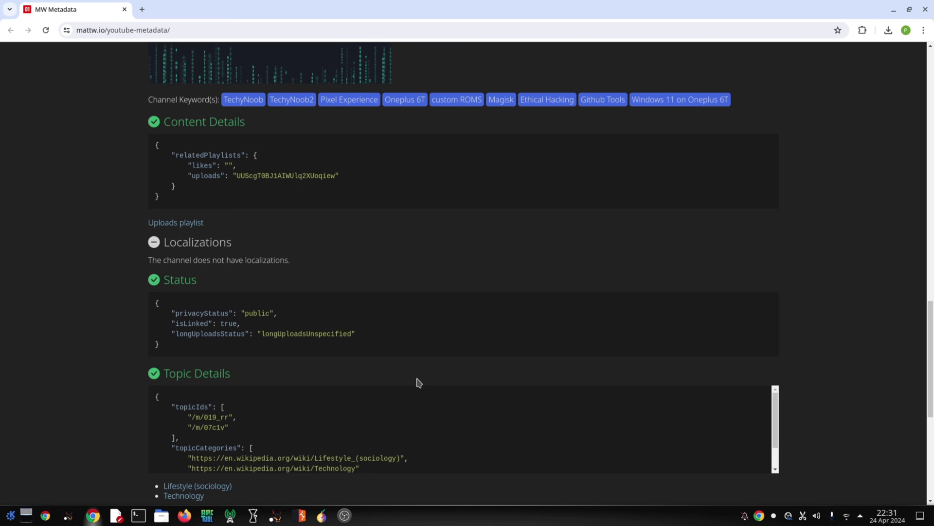
scroll(417, 382, down, 1)
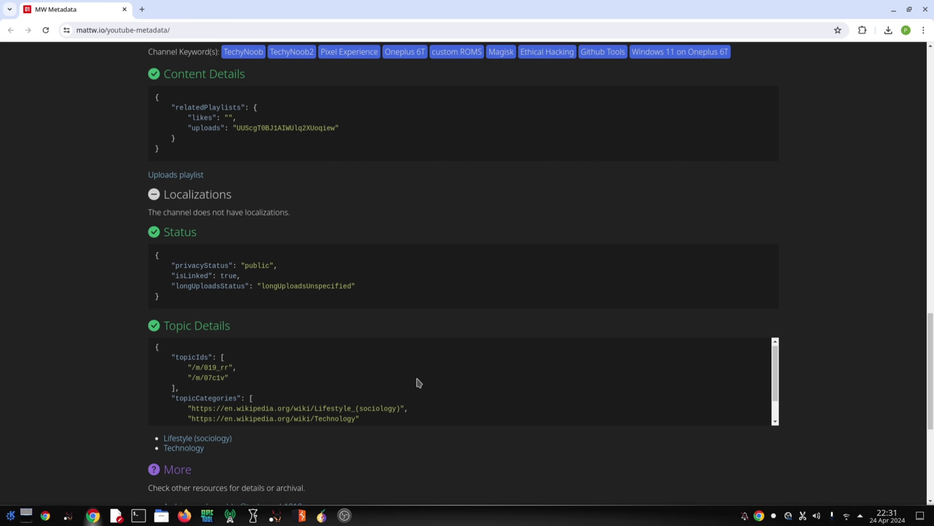
scroll(418, 382, down, 1)
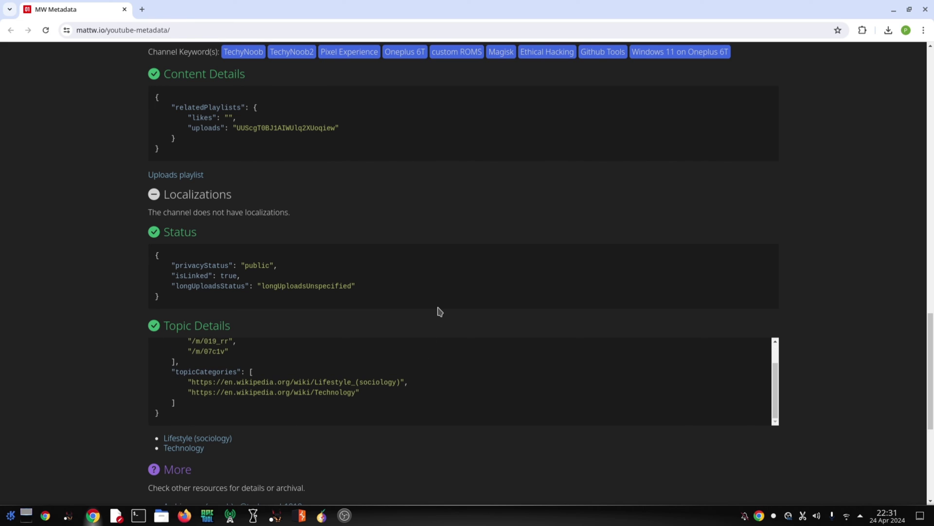
scroll(438, 312, down, 3)
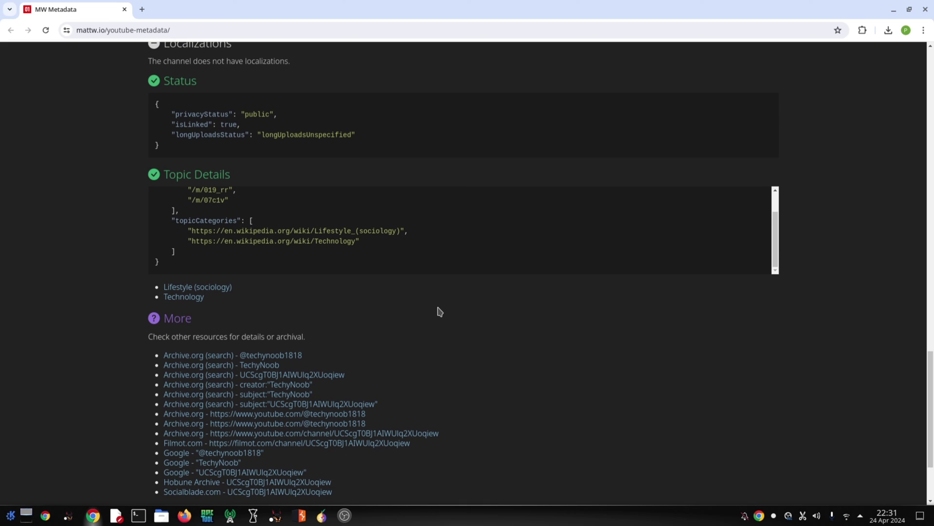
scroll(439, 312, down, 1)
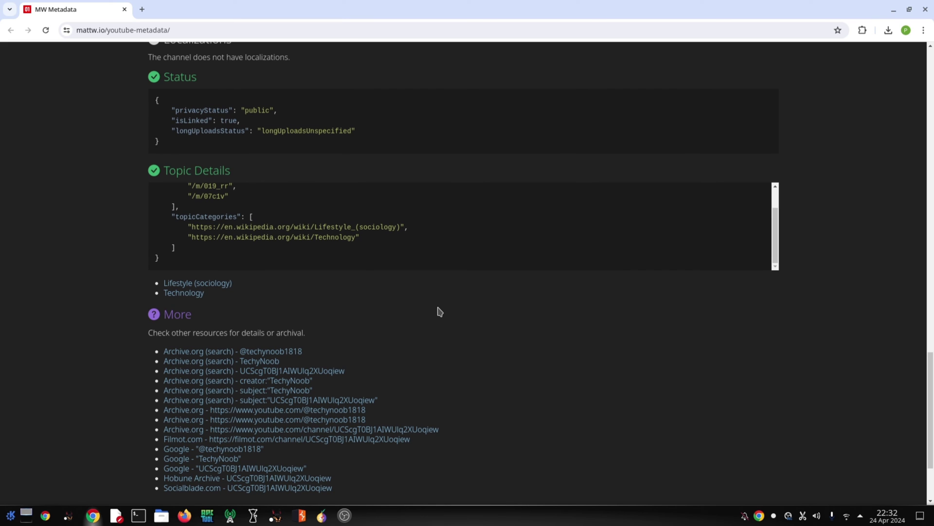
scroll(438, 311, down, 3)
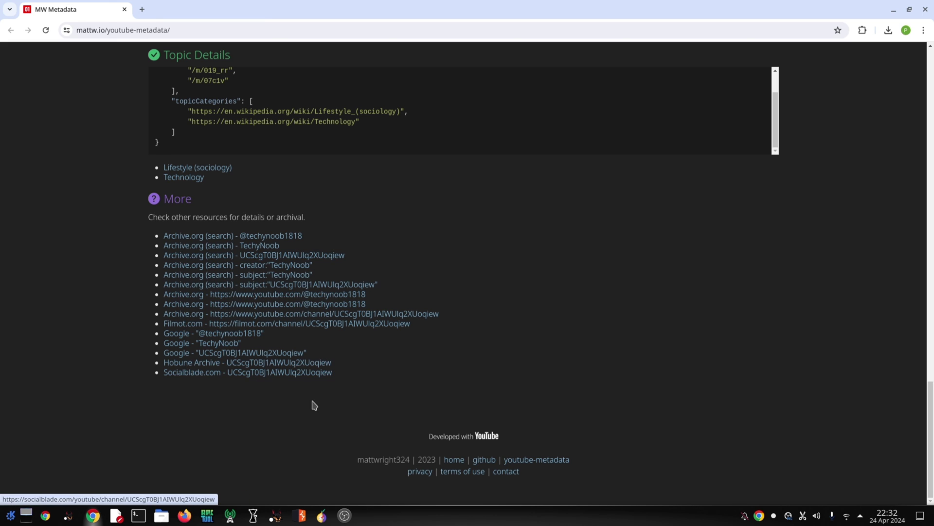
scroll(437, 353, up, 15)
scroll(437, 353, up, 2)
scroll(437, 352, up, 2)
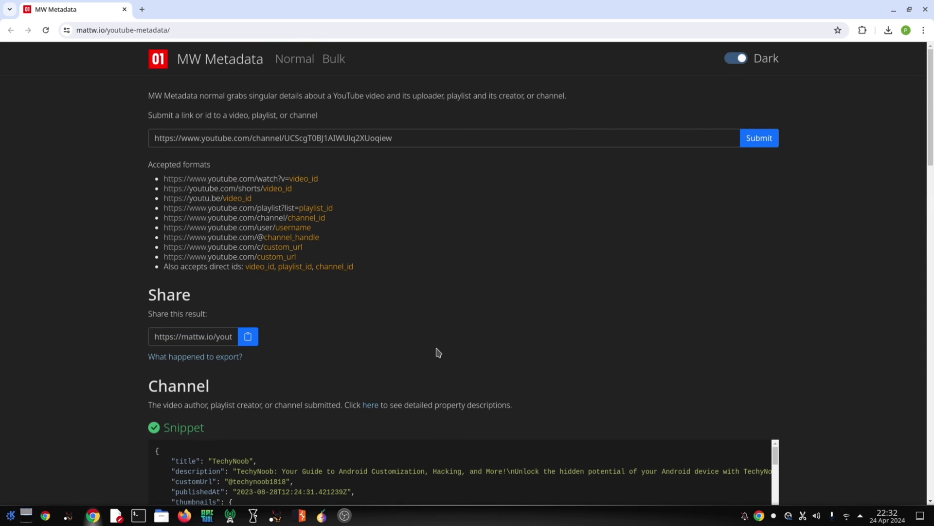